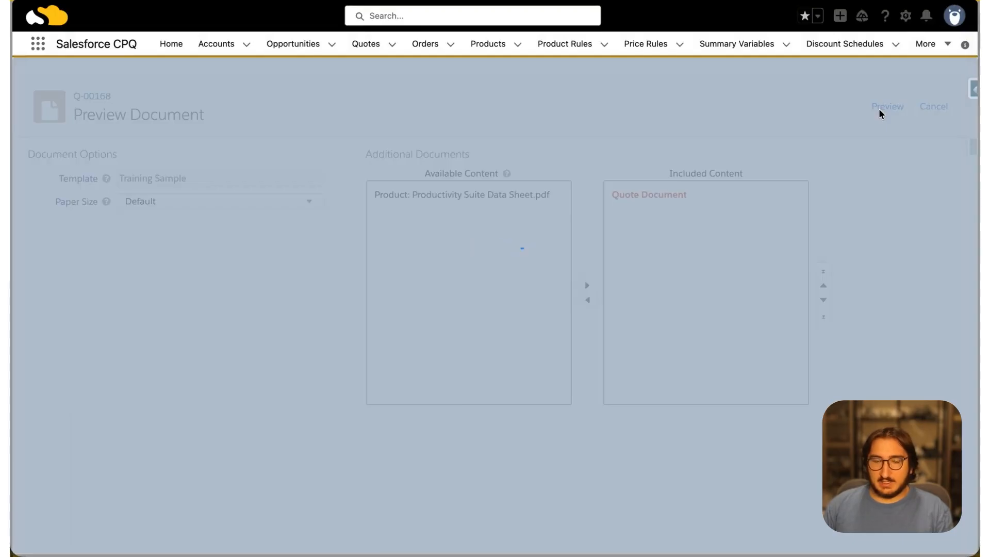
# Examine the product group headings in the quote document preview, closing the preview and the document page when done
pyautogui.scroll(-3, 641, 339)
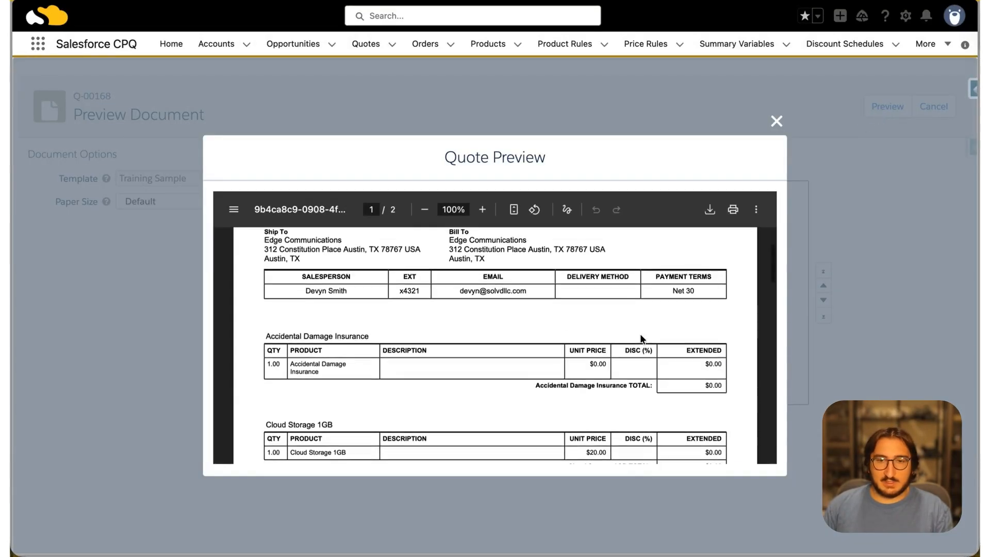
pyautogui.moveTo(294, 323); pyautogui.dragTo(369, 325)
pyautogui.scroll(-3, 369, 318)
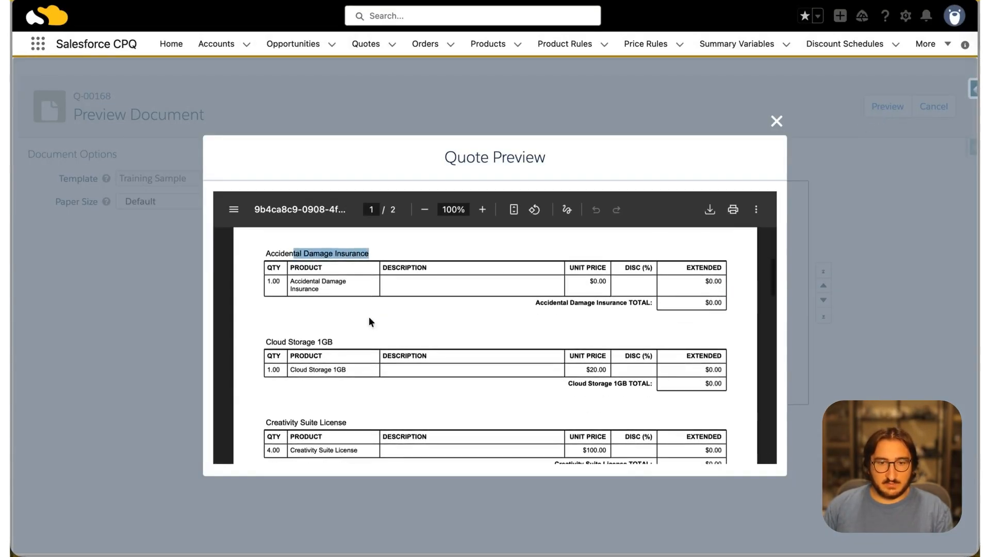
pyautogui.moveTo(278, 341); pyautogui.dragTo(384, 337)
pyautogui.scroll(-3, 385, 337)
pyautogui.moveTo(278, 305); pyautogui.dragTo(360, 304)
pyautogui.scroll(-1, 362, 307)
pyautogui.scroll(-2, 362, 307)
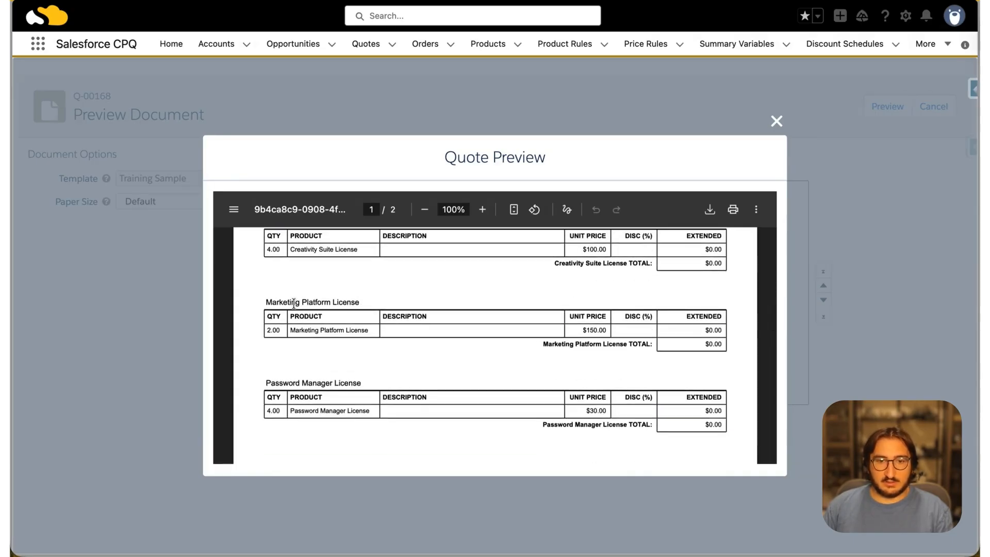
pyautogui.moveTo(289, 303); pyautogui.dragTo(372, 305)
pyautogui.scroll(3, 372, 302)
pyautogui.moveTo(300, 296); pyautogui.dragTo(373, 300)
pyautogui.scroll(2, 371, 300)
pyautogui.scroll(6, 370, 302)
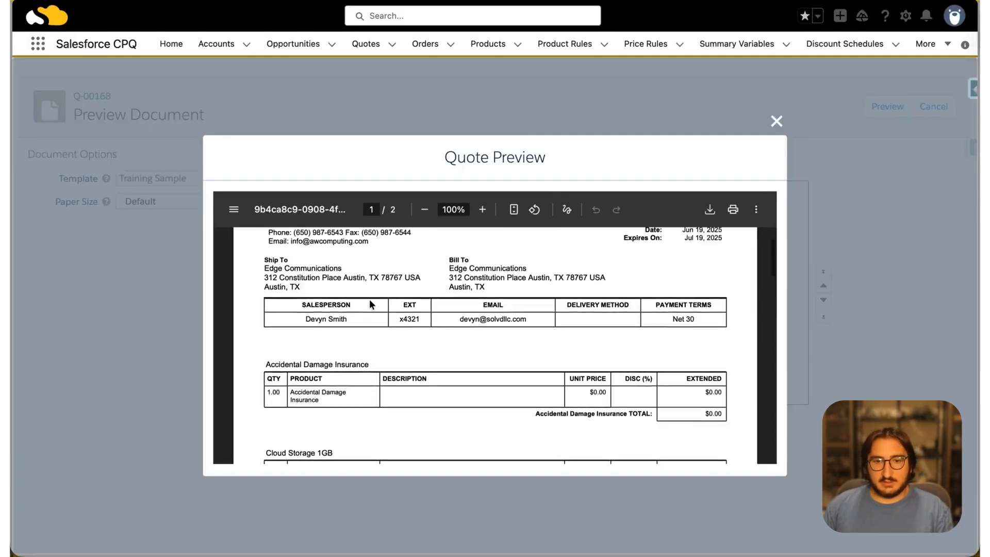
pyautogui.click(776, 121)
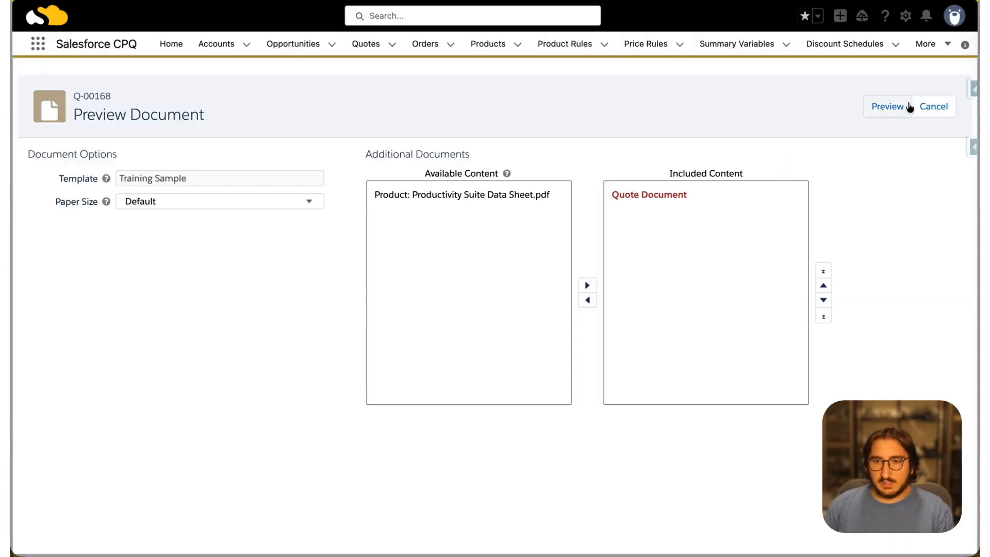
pyautogui.click(932, 108)
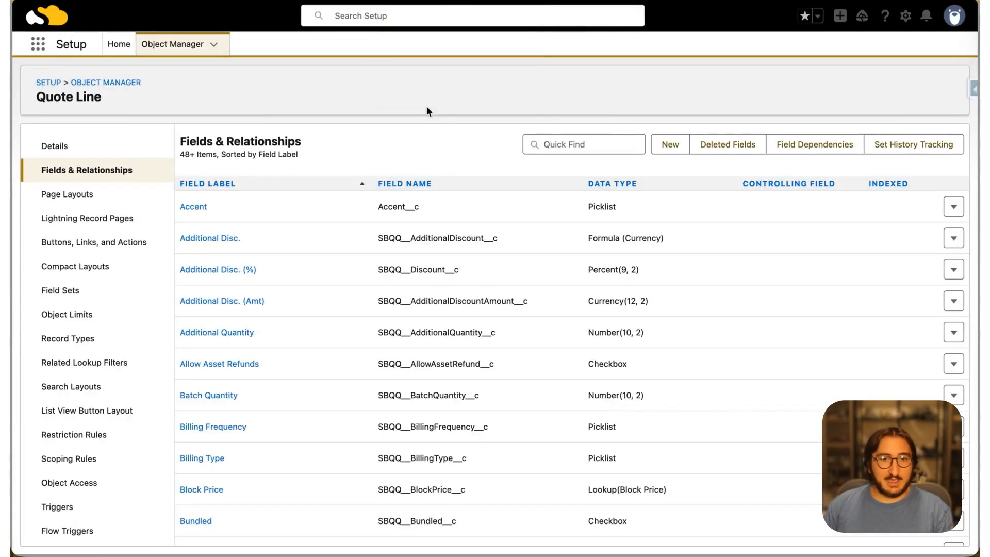
# Start a new custom field on the Quote Line object with the Formula data type
pyautogui.click(683, 148)
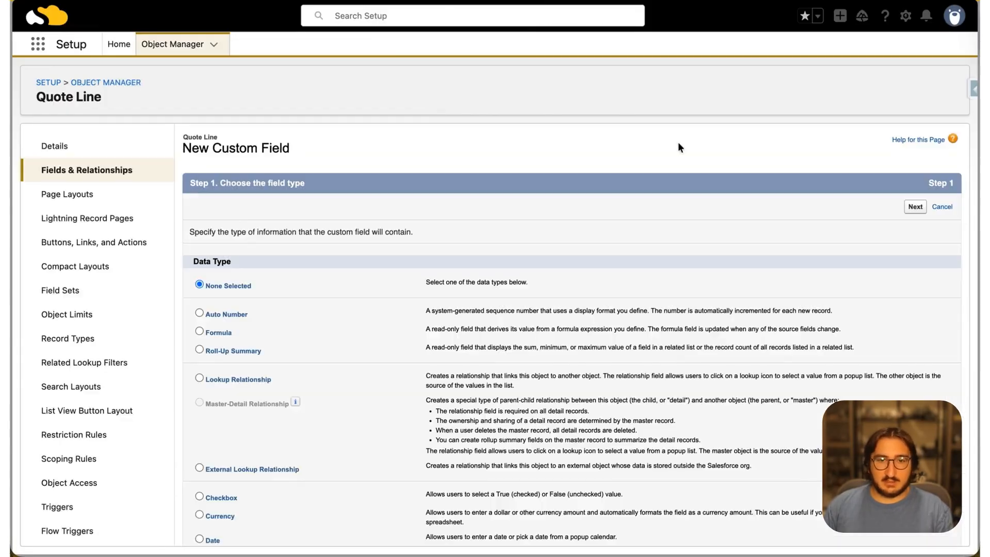
pyautogui.click(205, 333)
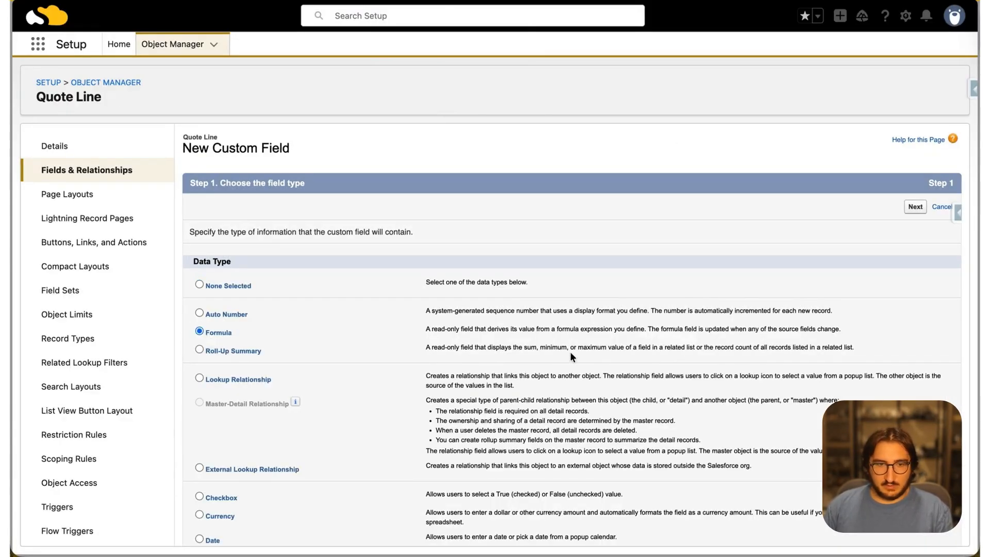
pyautogui.click(915, 207)
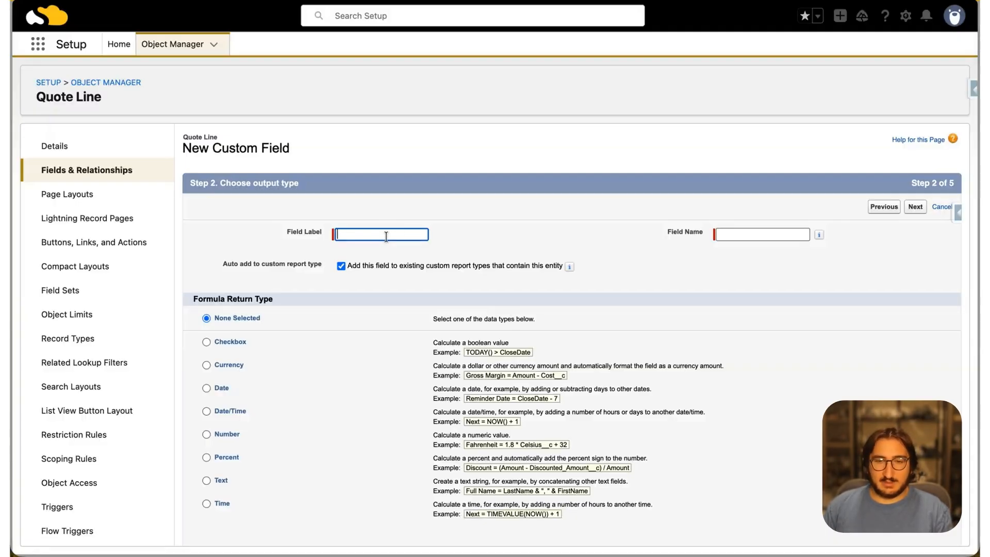
# Label the field Product Family Name Label and choose Text as its formula return type
pyautogui.write('Pro')
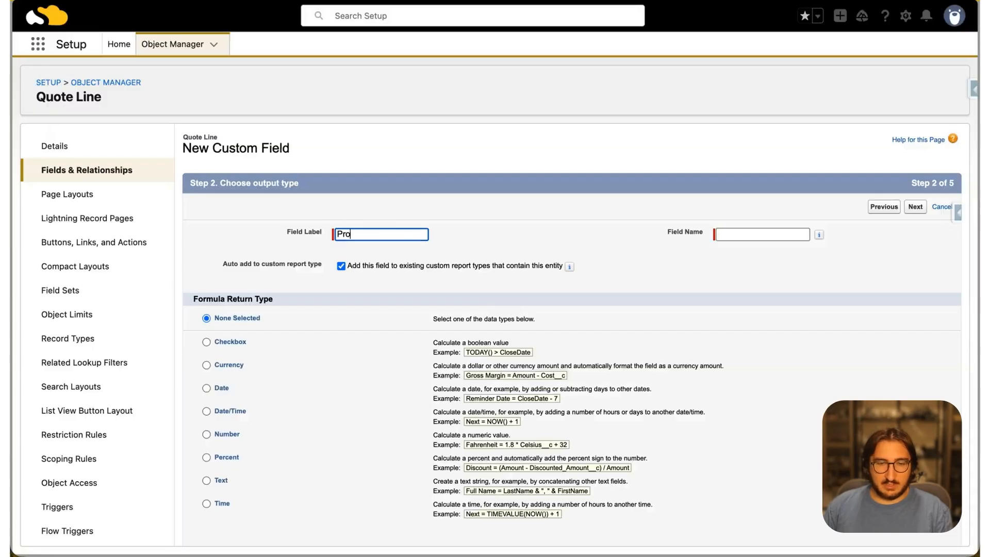
pyautogui.write('duct Family Nam')
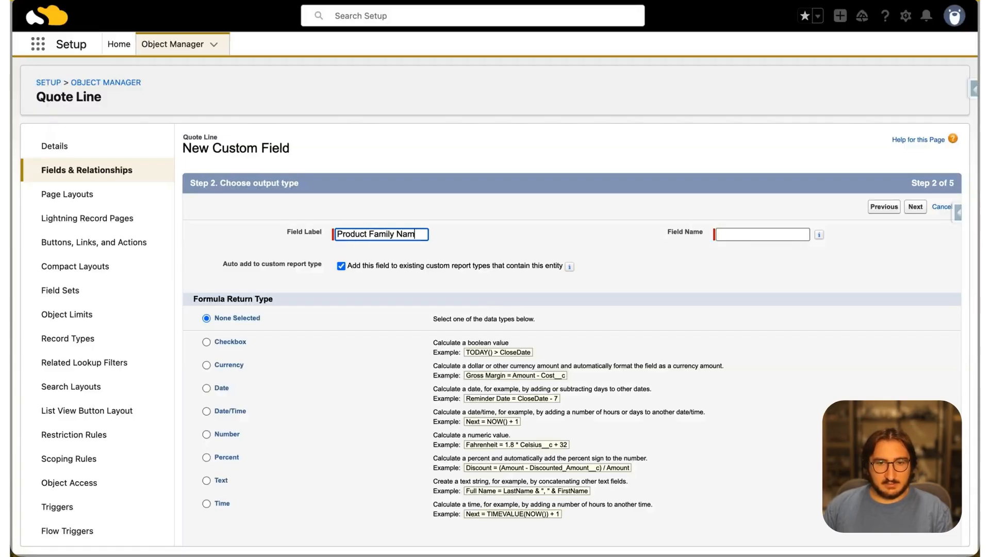
pyautogui.write('e Label')
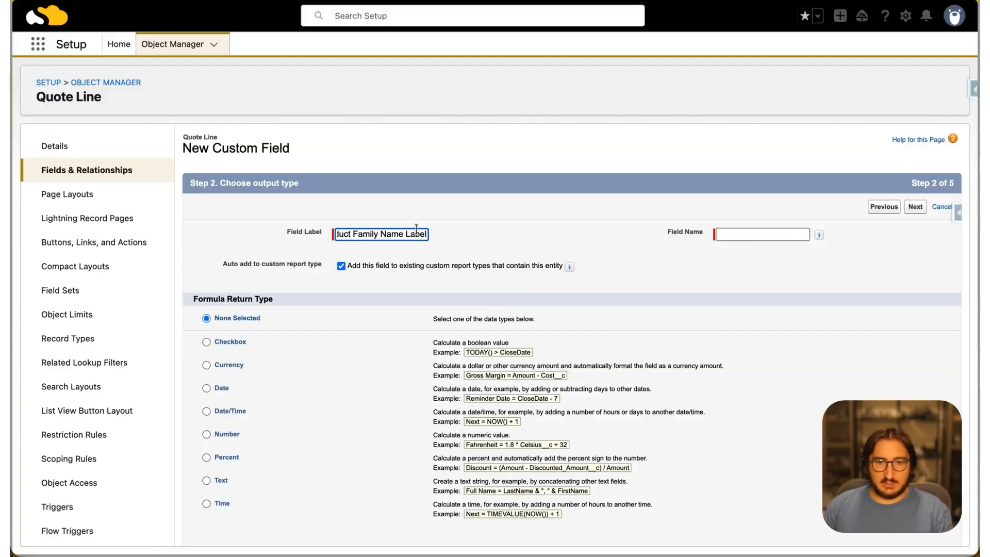
pyautogui.click(652, 233)
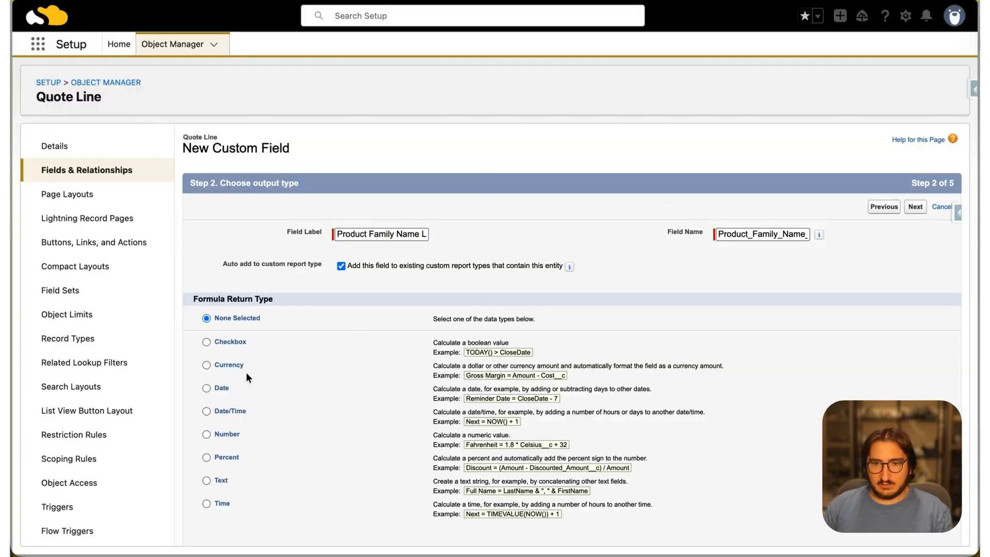
pyautogui.scroll(-2, 355, 465)
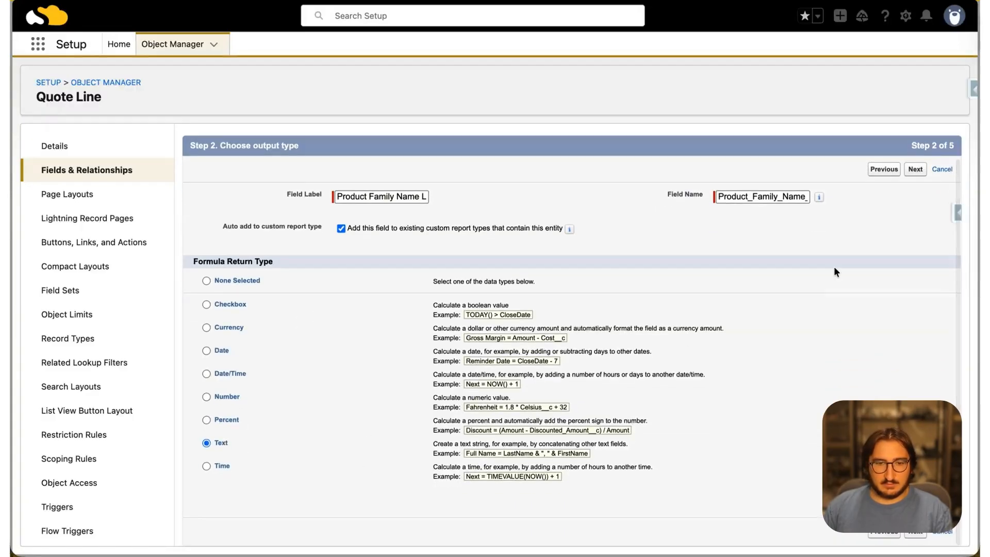
pyautogui.click(917, 170)
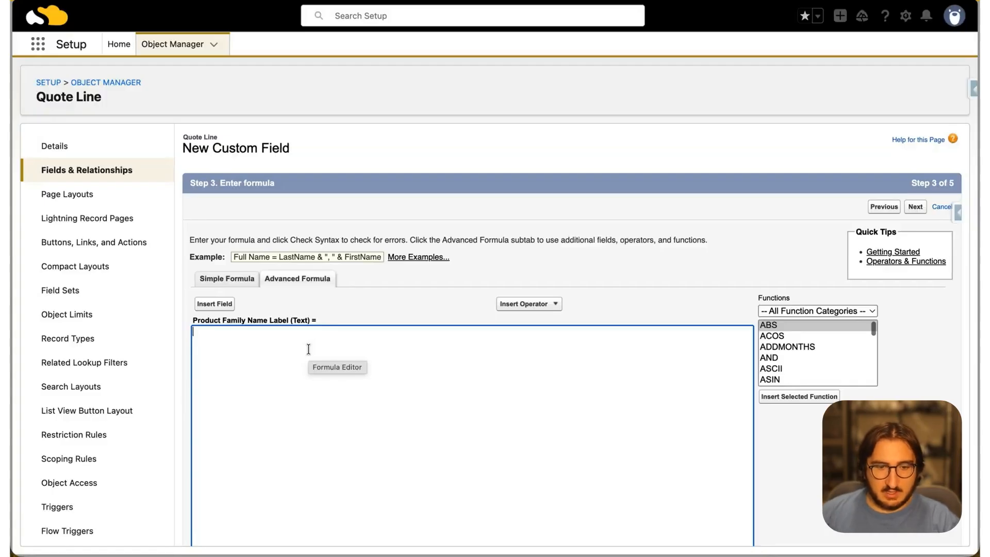
# Begin the field's formula with a CASE function that evaluates Product_Family_Name__c
pyautogui.write('CASE')
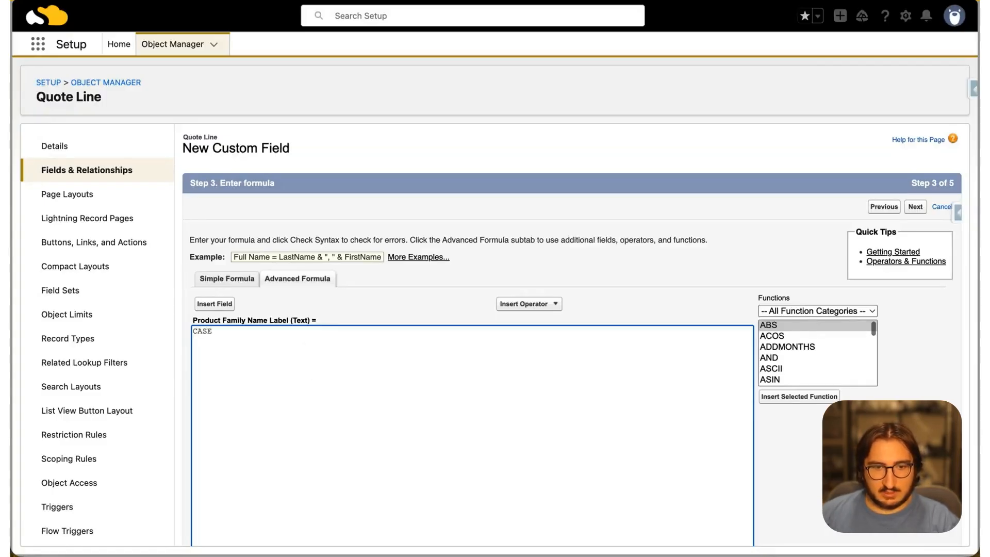
pyautogui.write('( Prod')
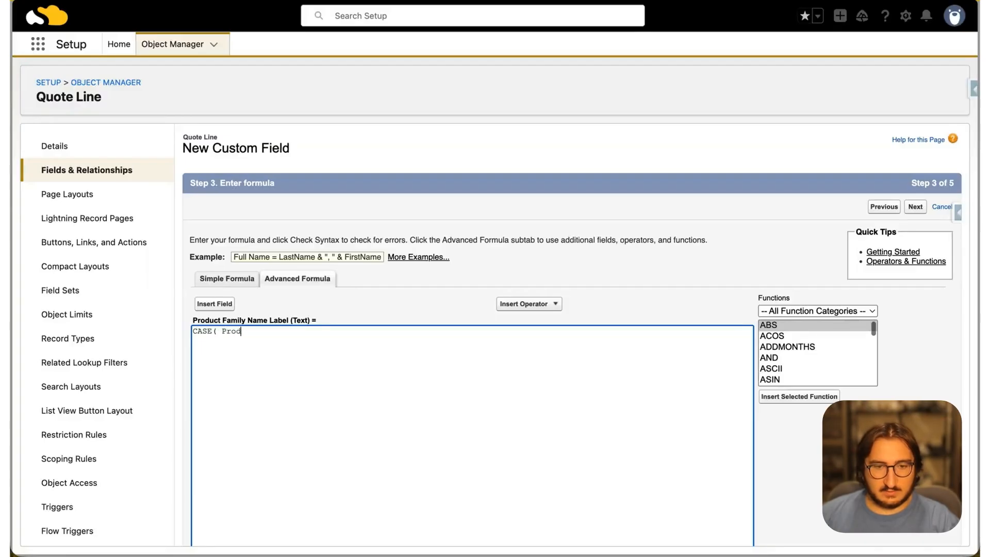
pyautogui.write('uct_Family_')
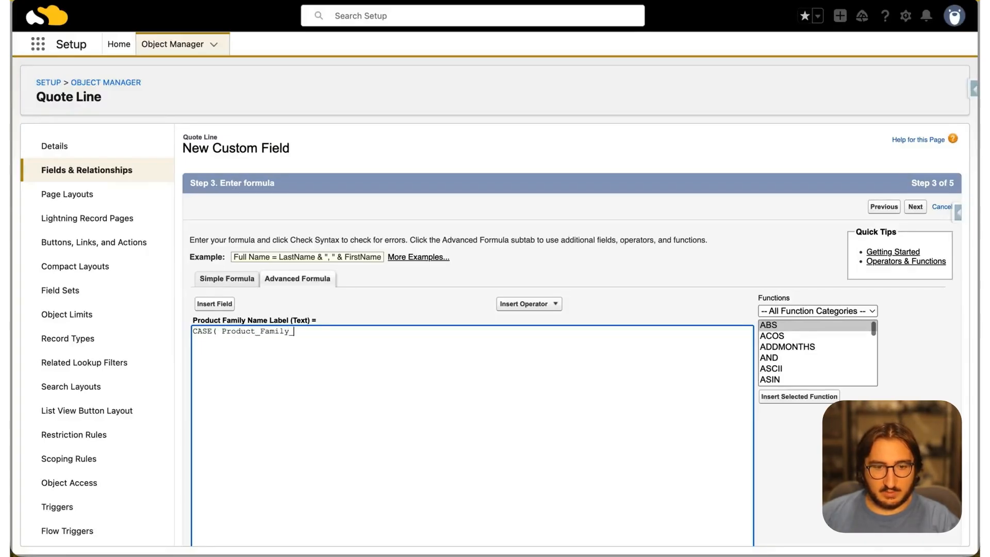
pyautogui.write('Nam')
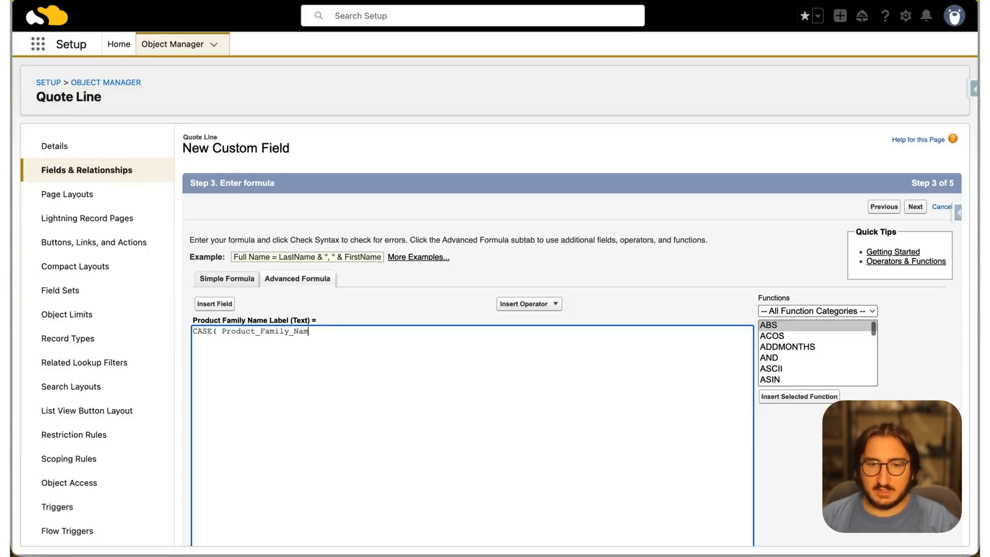
pyautogui.write('e__c ,')
pyautogui.press('Return')
# Add a case to the formula that maps 'Marketing Platform License' to 'Marketing Platform License - Custom Label'
pyautogui.write("'Ma")
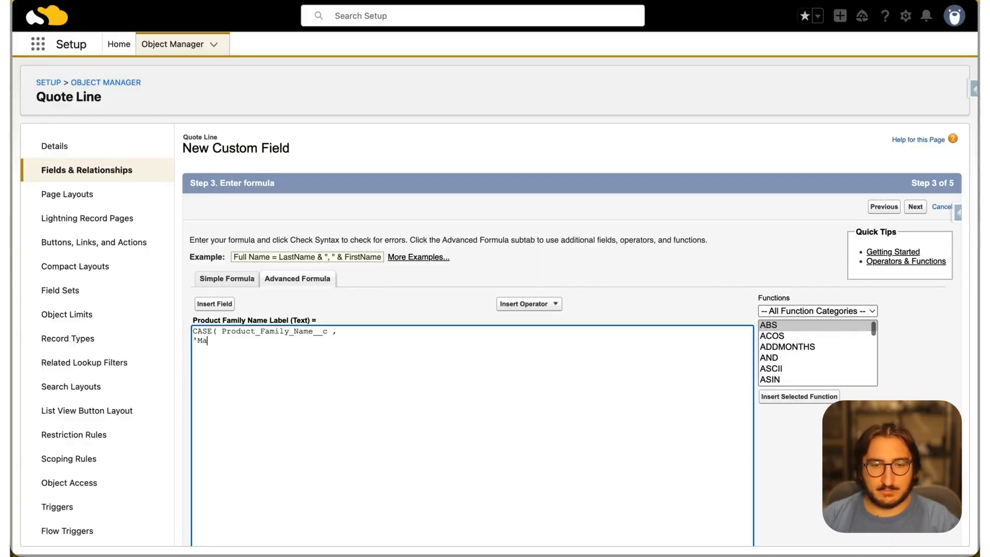
pyautogui.write('rketing Pla')
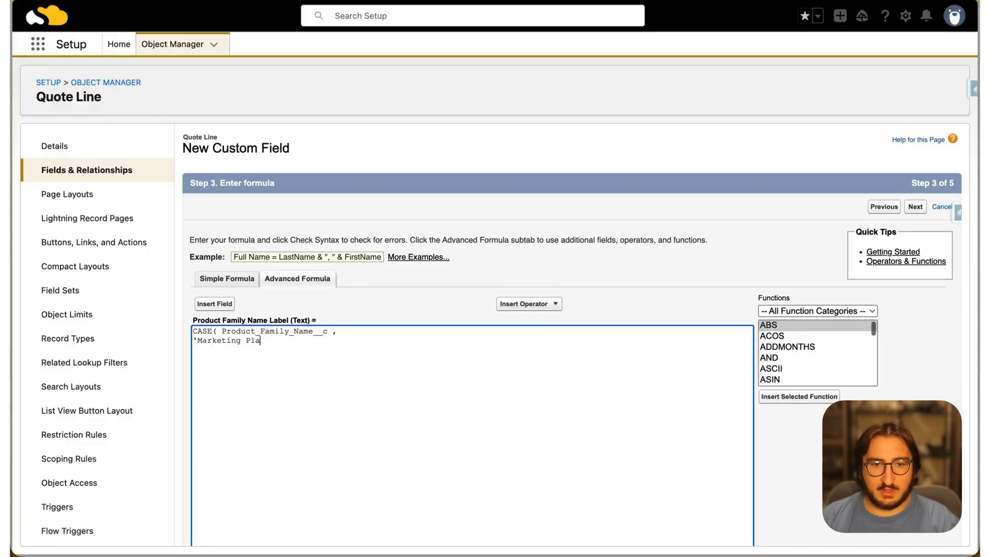
pyautogui.write("tform License', ")
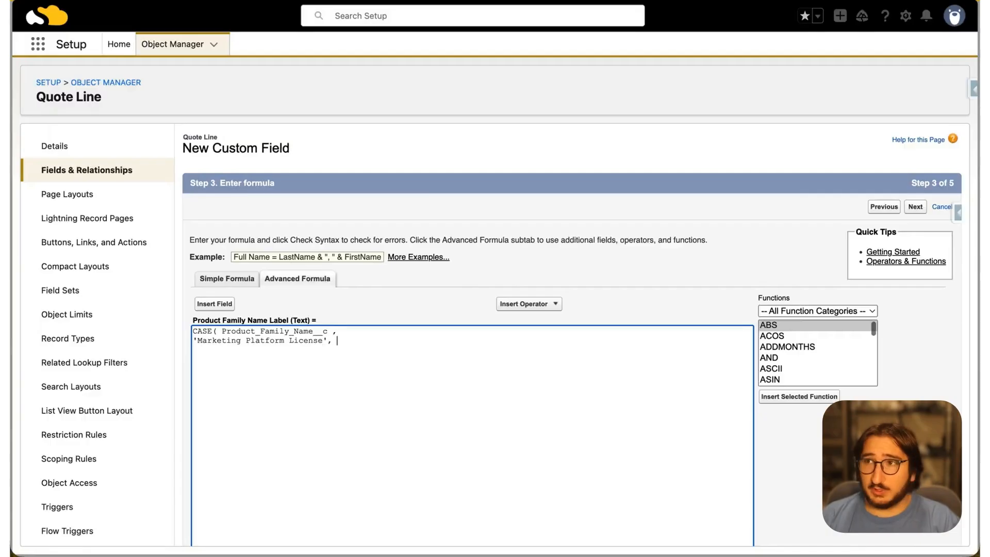
pyautogui.write("'Market")
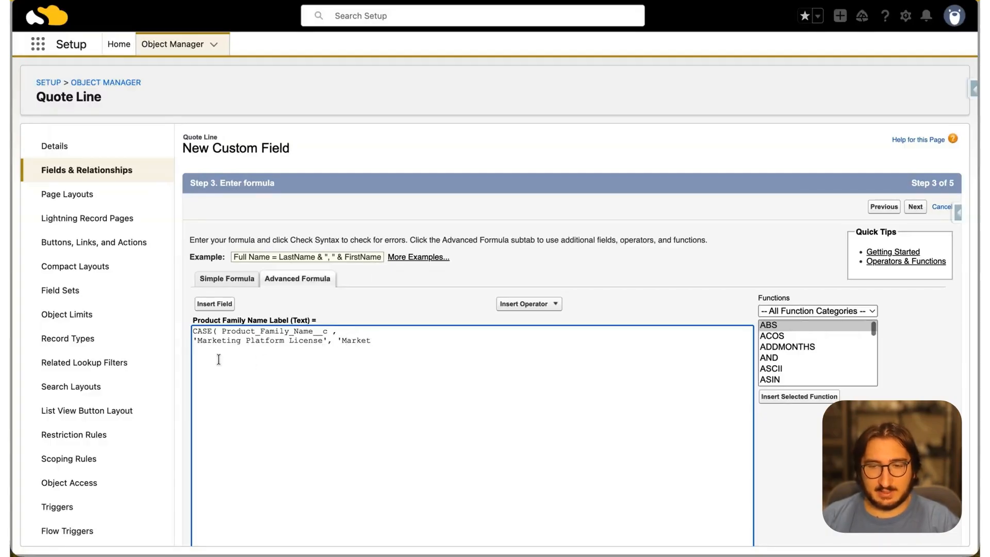
pyautogui.moveTo(199, 342); pyautogui.dragTo(323, 341)
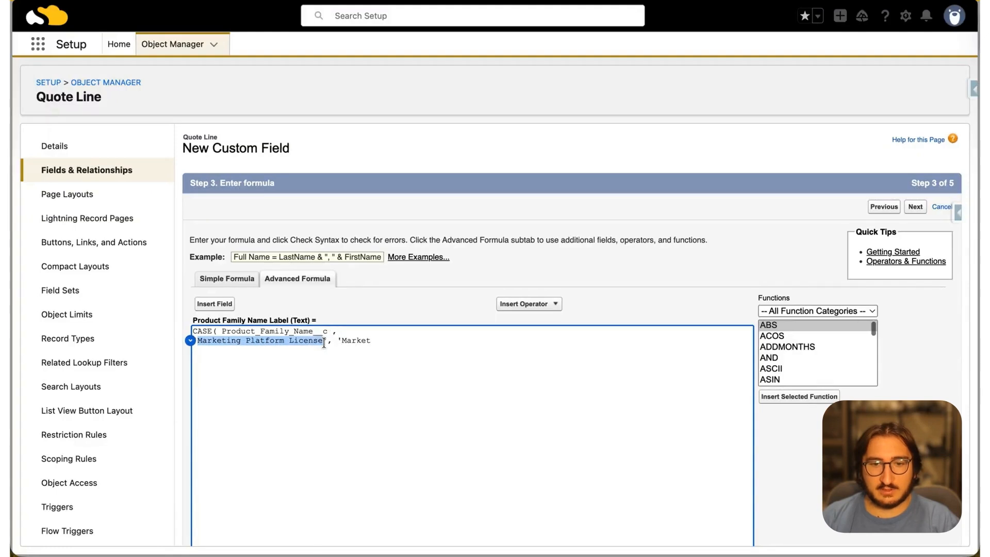
pyautogui.press('super+v')
pyautogui.press('super+z')
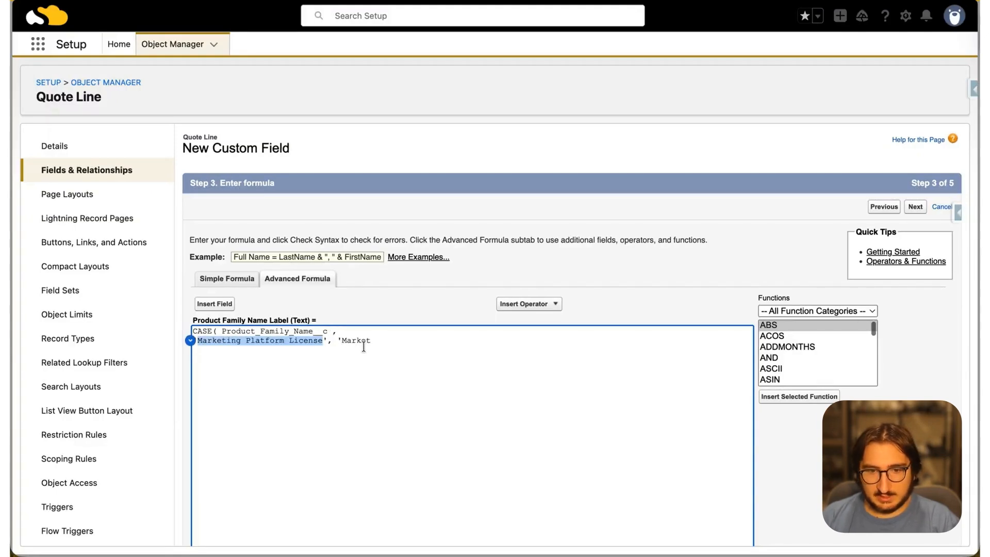
pyautogui.press('super+c')
pyautogui.doubleClick(359, 340)
pyautogui.press('super+v')
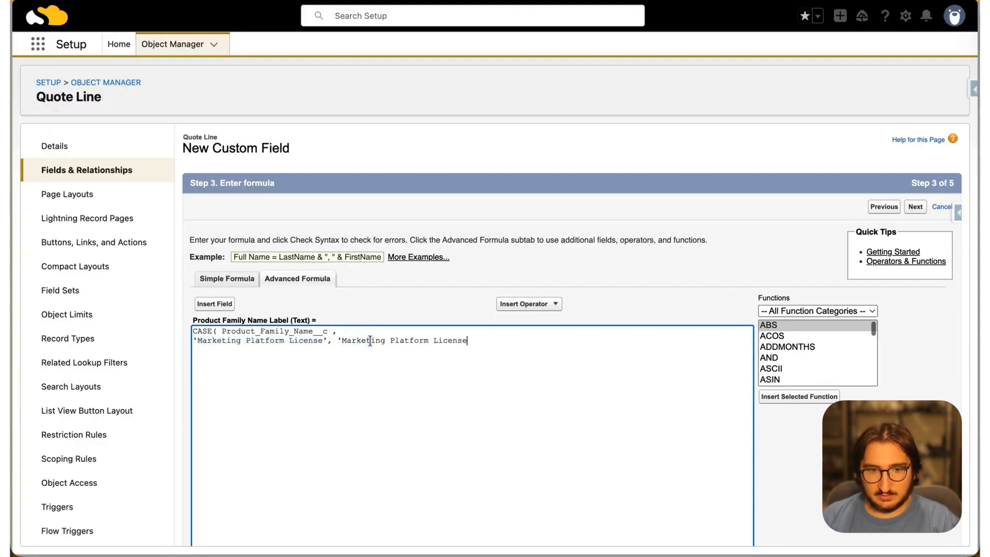
pyautogui.write('- Custom Labe')
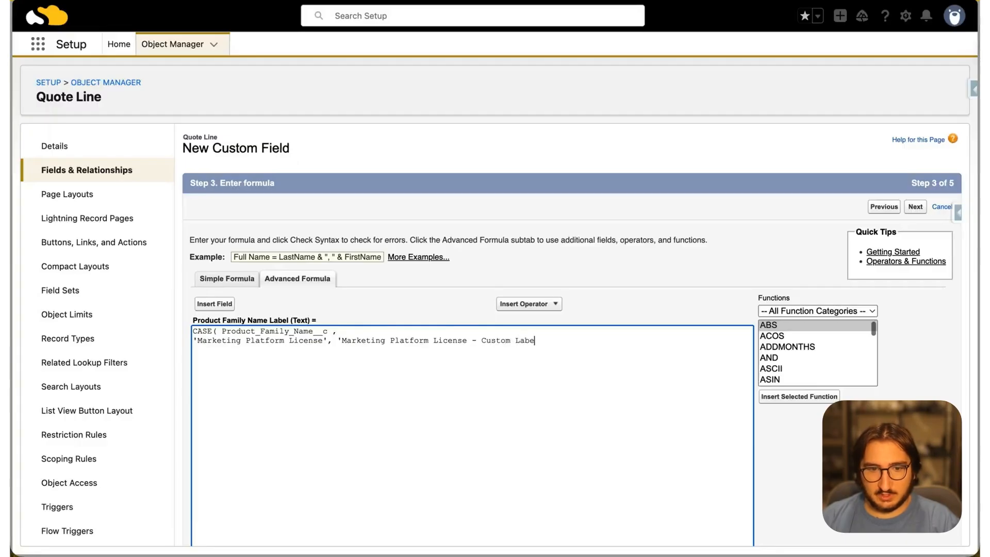
pyautogui.write('l,')
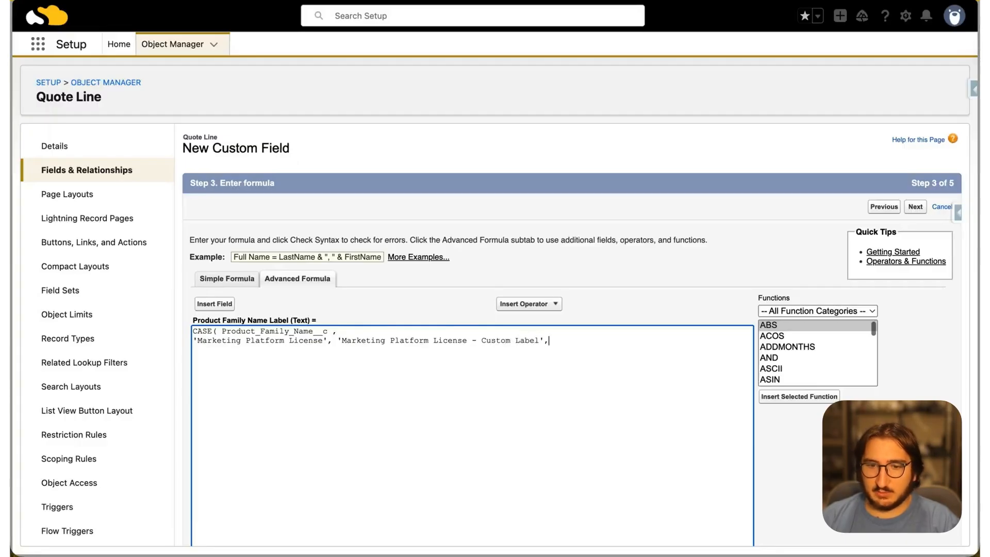
pyautogui.write("'C")
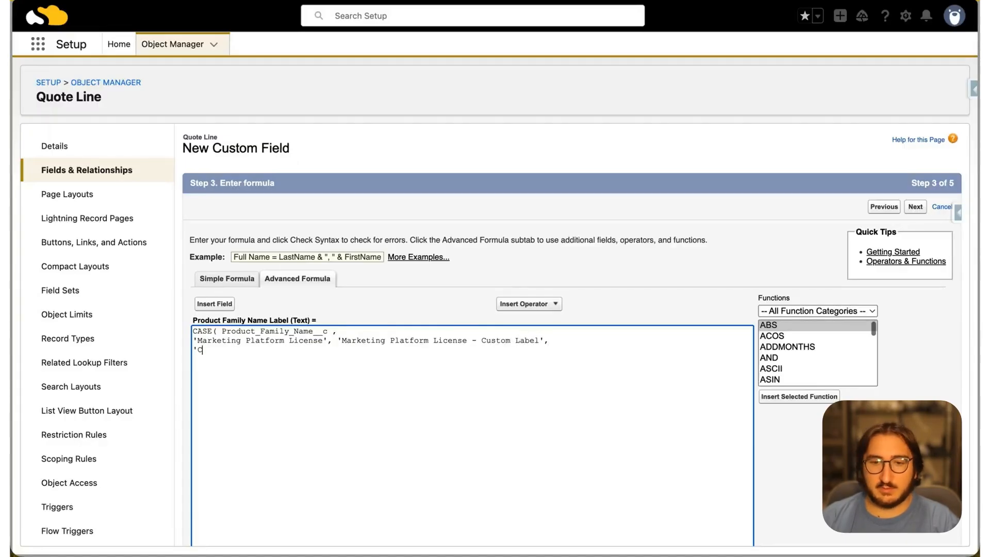
pyautogui.write('reateivi')
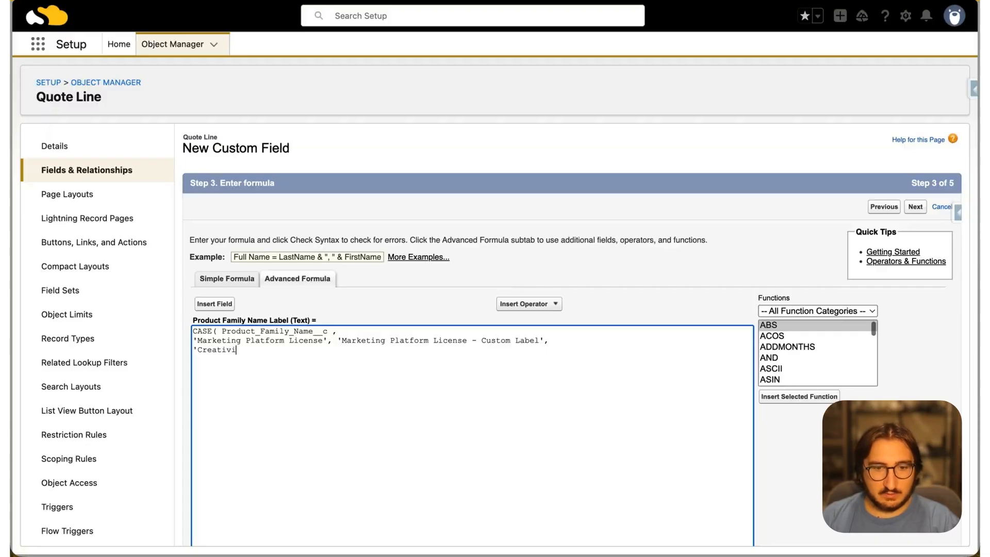
pyautogui.write('ty Suite ')
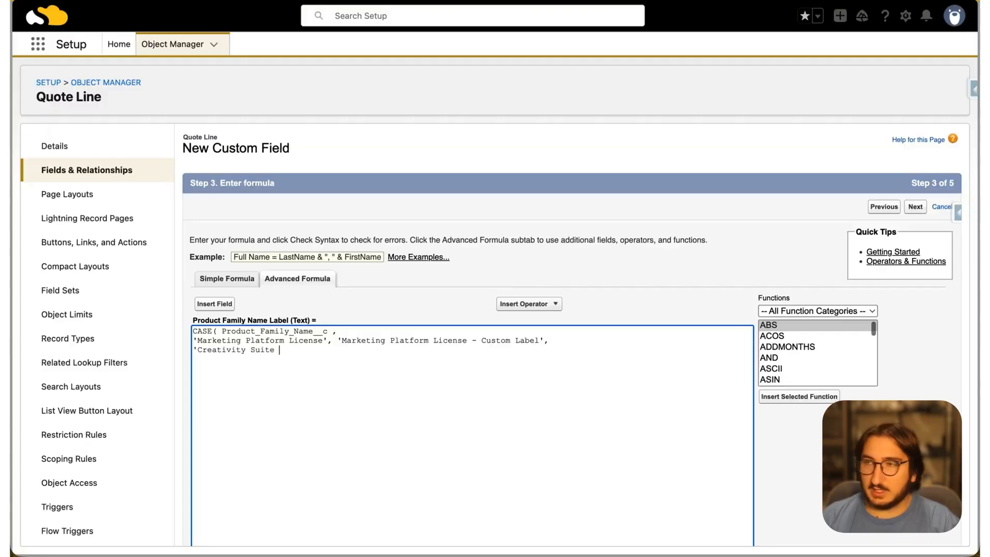
pyautogui.write("License'")
# Add a second case mapping 'Creativity Suite License' to 'Creativity Suite License - Custom Label', followed by a comma
pyautogui.moveTo(198, 350); pyautogui.dragTo(313, 352)
pyautogui.hotkey('ctrl', 'c')
pyautogui.click(348, 353)
pyautogui.write(", '")
pyautogui.hotkey('ctrl', 'v')
pyautogui.write("- Custom Label'")
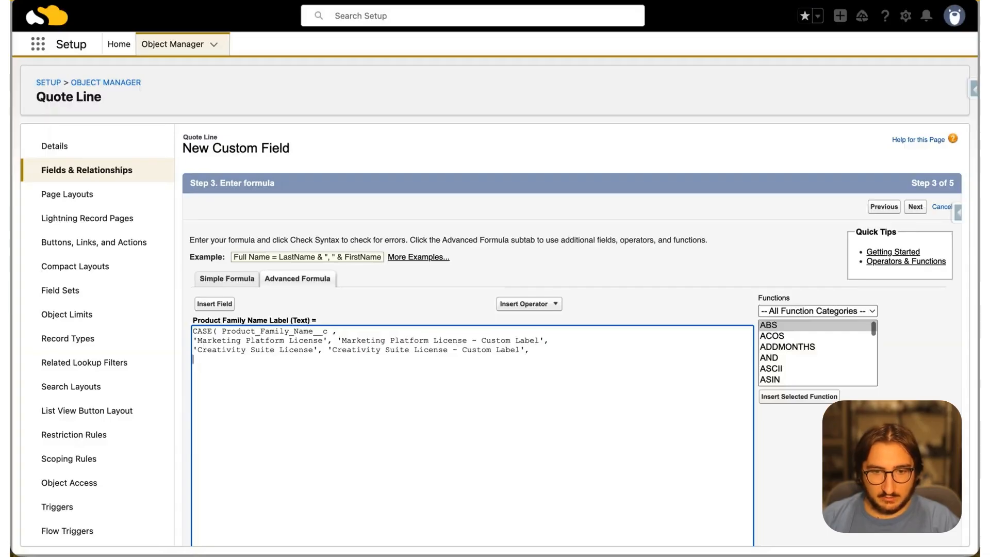
# Reuse the family name field reference from the formula's first line as the CASE default result and close the function with a parenthesis
pyautogui.moveTo(225, 331); pyautogui.dragTo(339, 332)
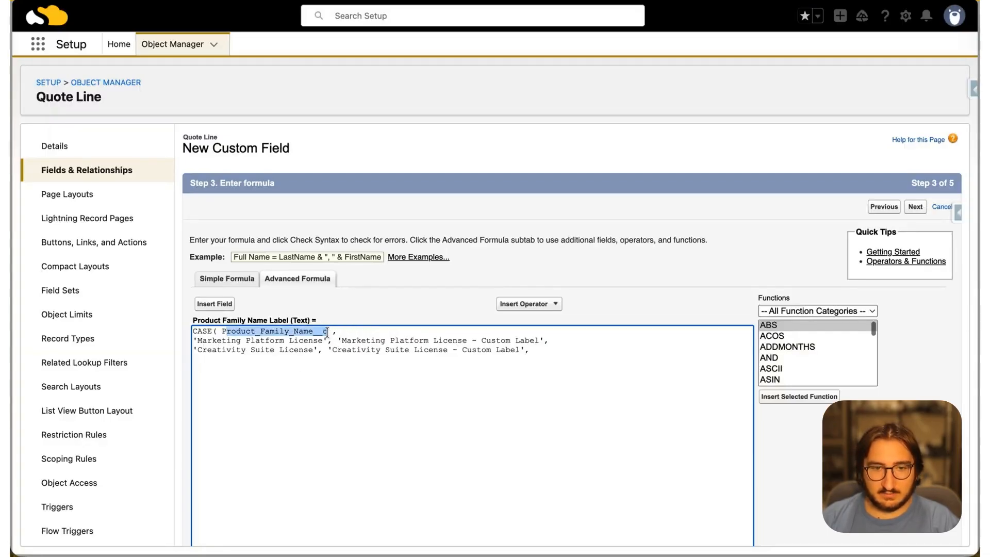
pyautogui.click(287, 361)
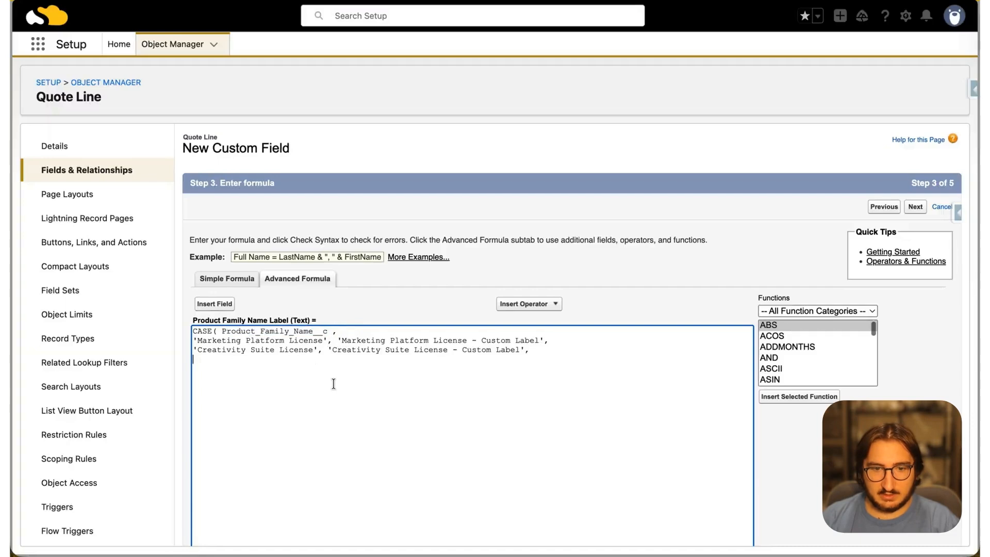
pyautogui.press('super+v')
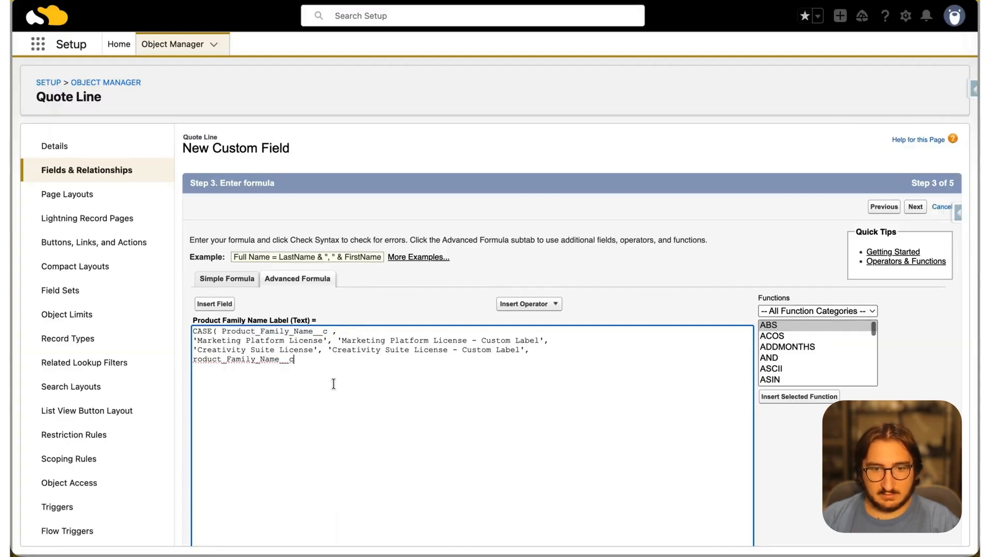
pyautogui.write(')')
# Correct the default result's spelling to Product_Family_Name__c and check the formula's syntax
pyautogui.scroll(-2, 320, 423)
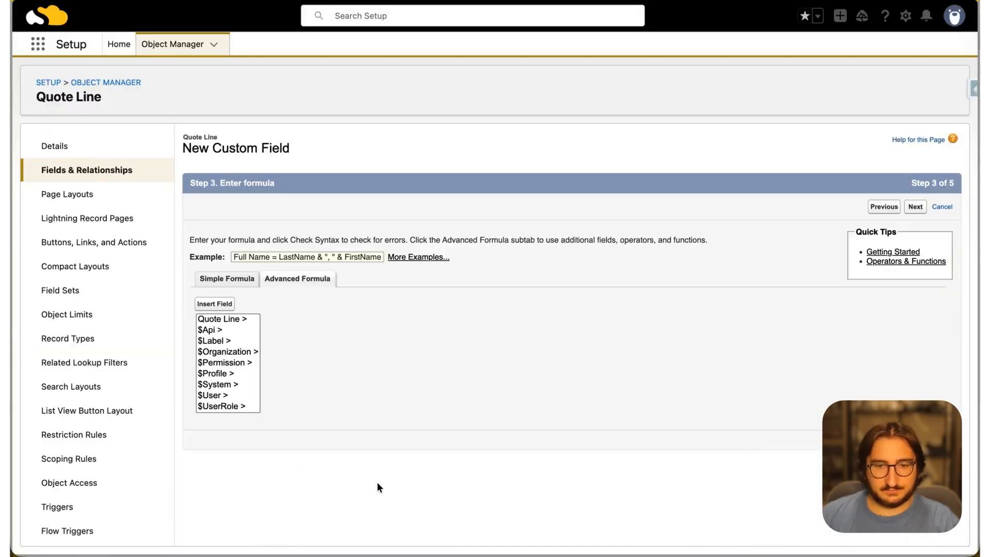
pyautogui.scroll(-3, 377, 483)
pyautogui.scroll(1, 377, 482)
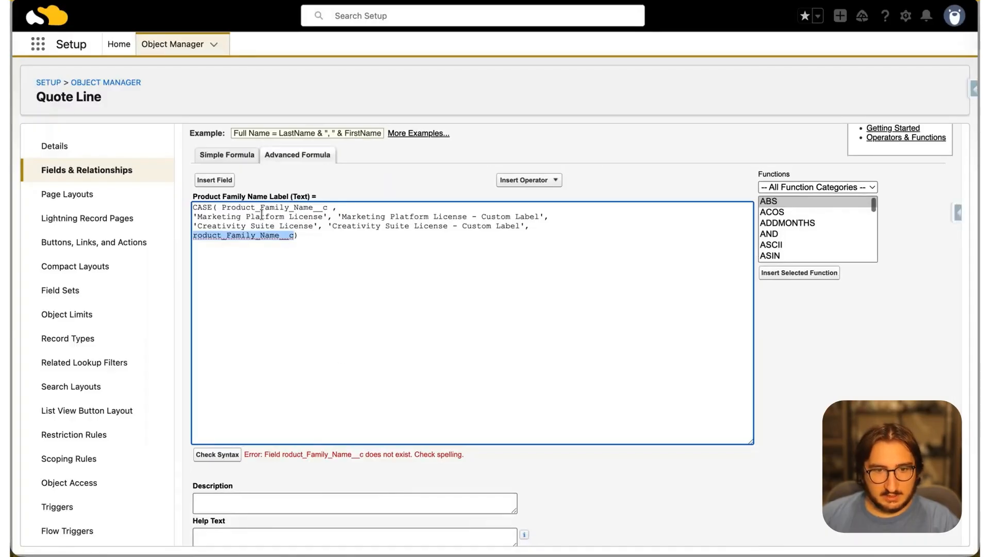
pyautogui.click(194, 236)
pyautogui.write('P')
pyautogui.click(227, 457)
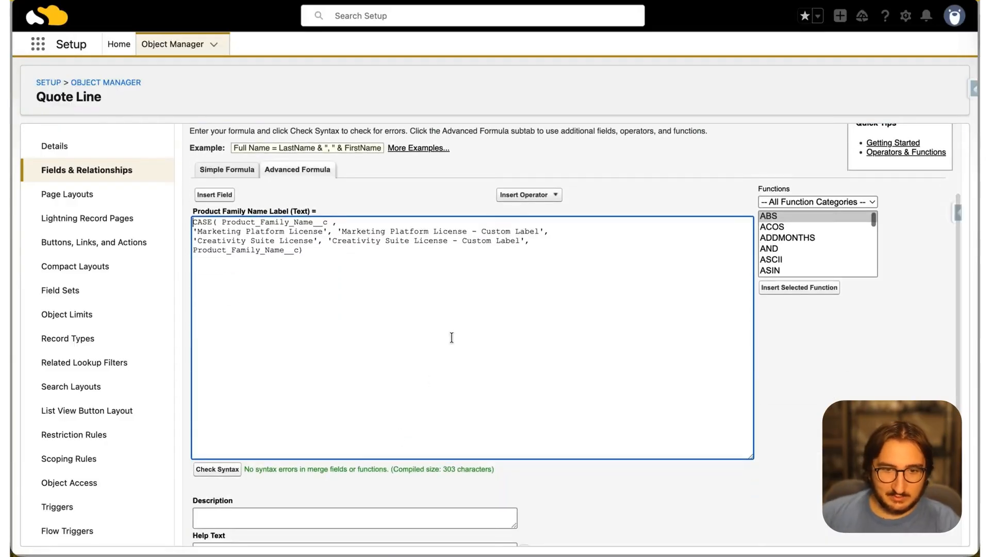
# Accept the default field-level security, exclude the field from the Quote Line Layout, and save it
pyautogui.scroll(2, 450, 336)
pyautogui.click(911, 212)
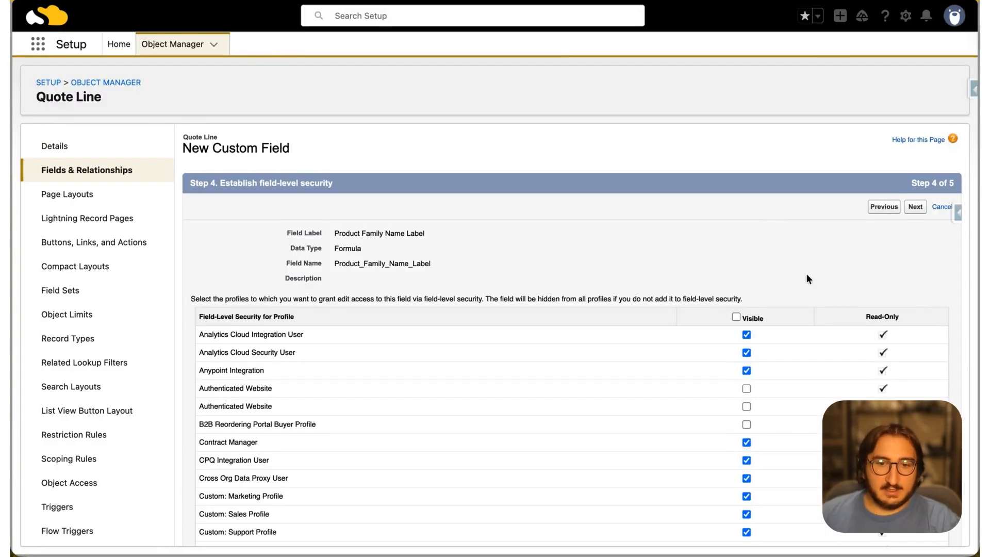
pyautogui.click(915, 208)
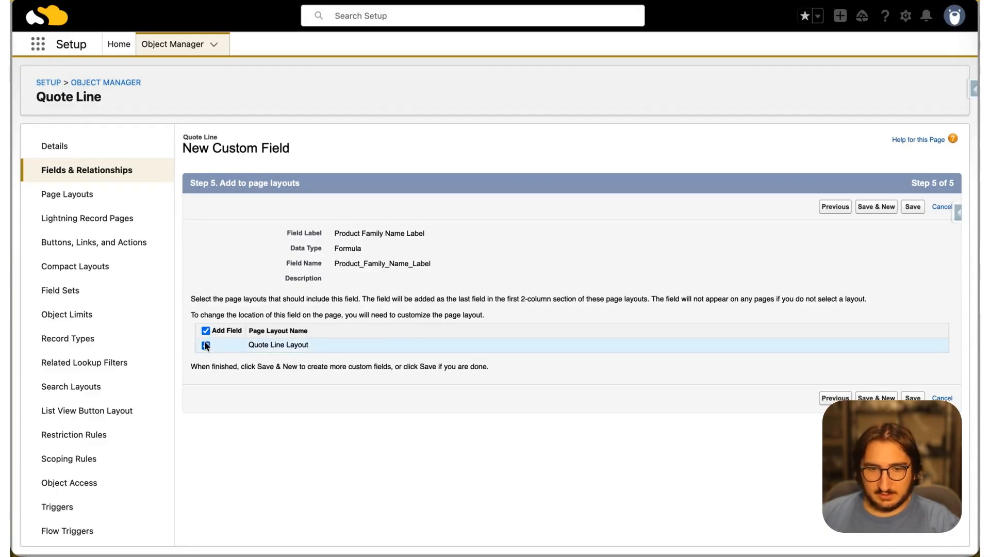
pyautogui.click(206, 346)
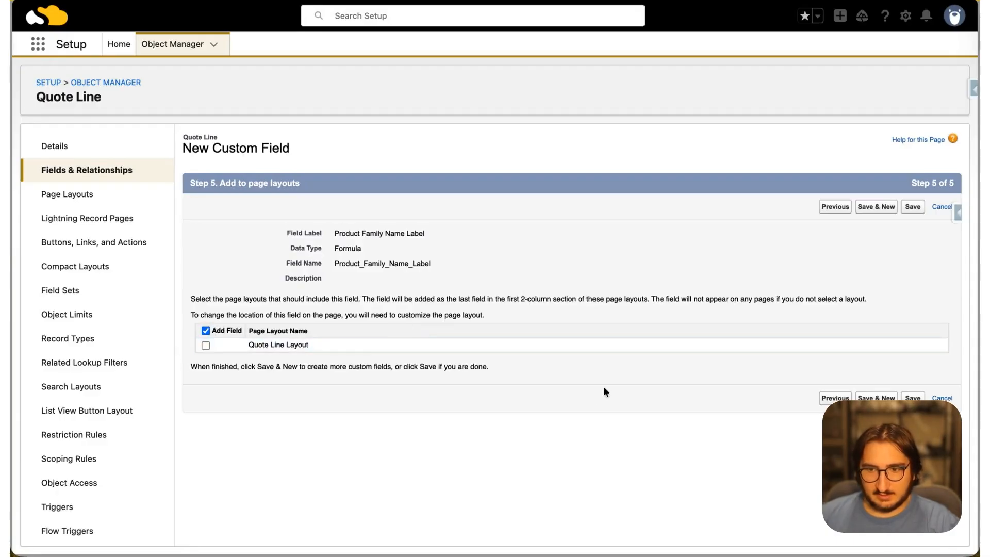
pyautogui.click(913, 207)
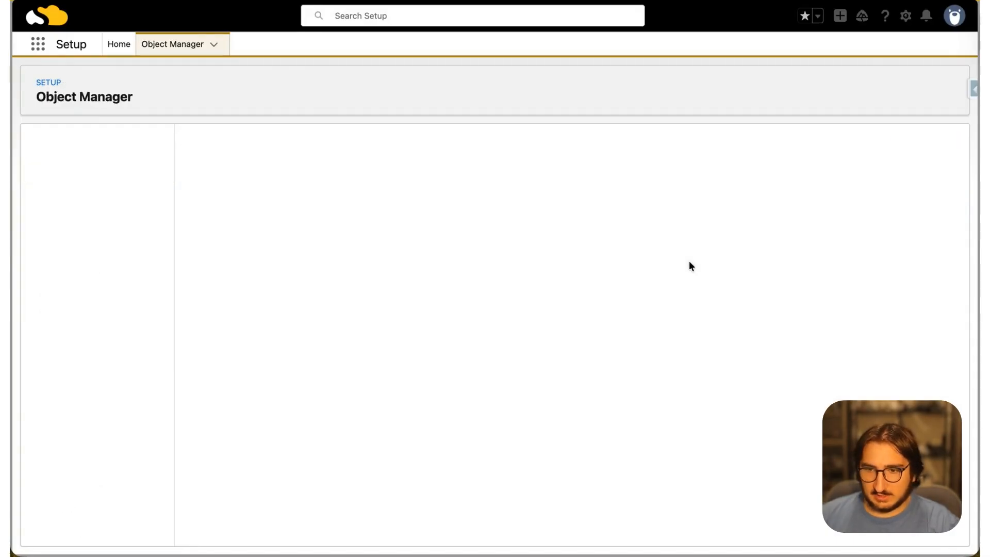
# Find the Product Family Name Label field, change its API name to Product_Family_NameLabel, and save the change
pyautogui.click(577, 142)
pyautogui.write('label')
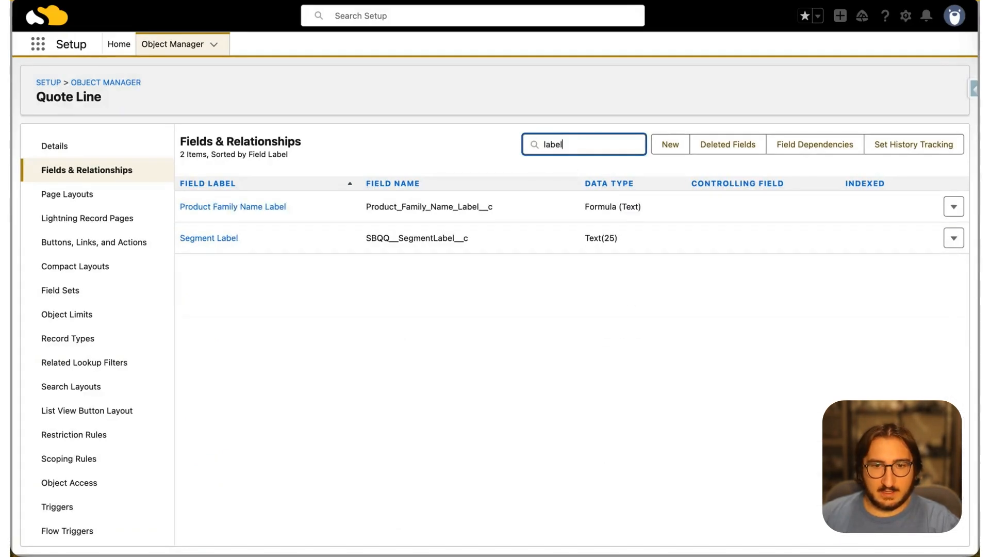
pyautogui.click(272, 208)
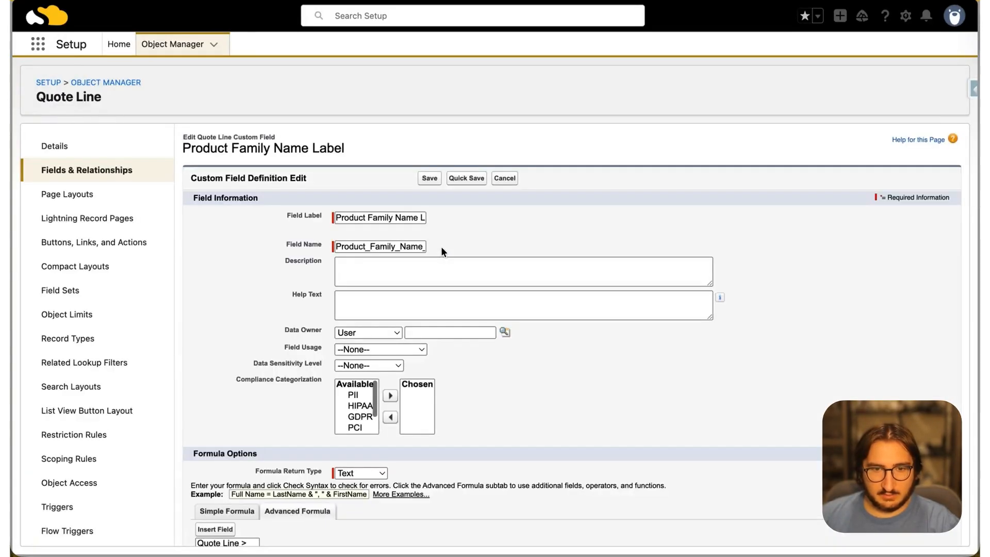
pyautogui.click(405, 246)
pyautogui.press('BackSpace')
pyautogui.click(433, 178)
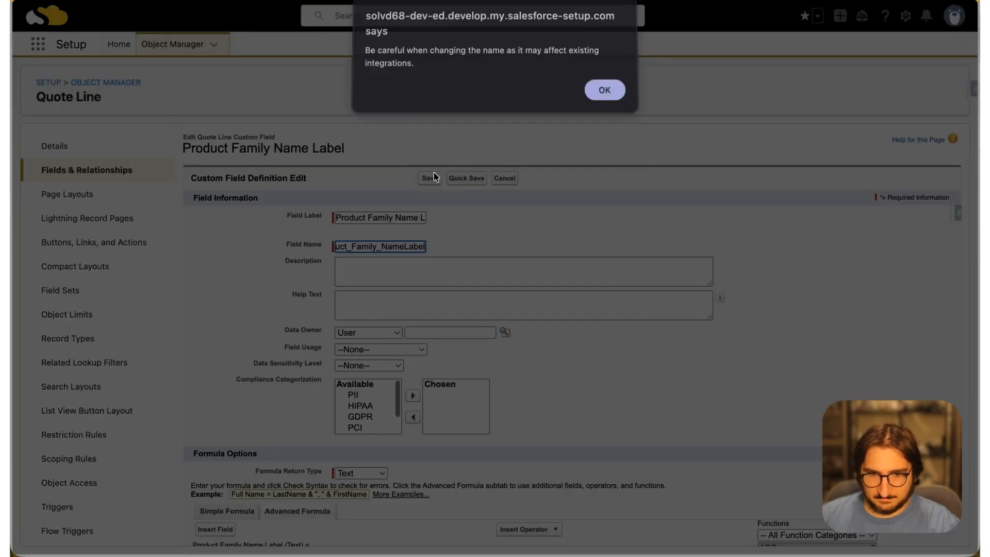
pyautogui.click(614, 96)
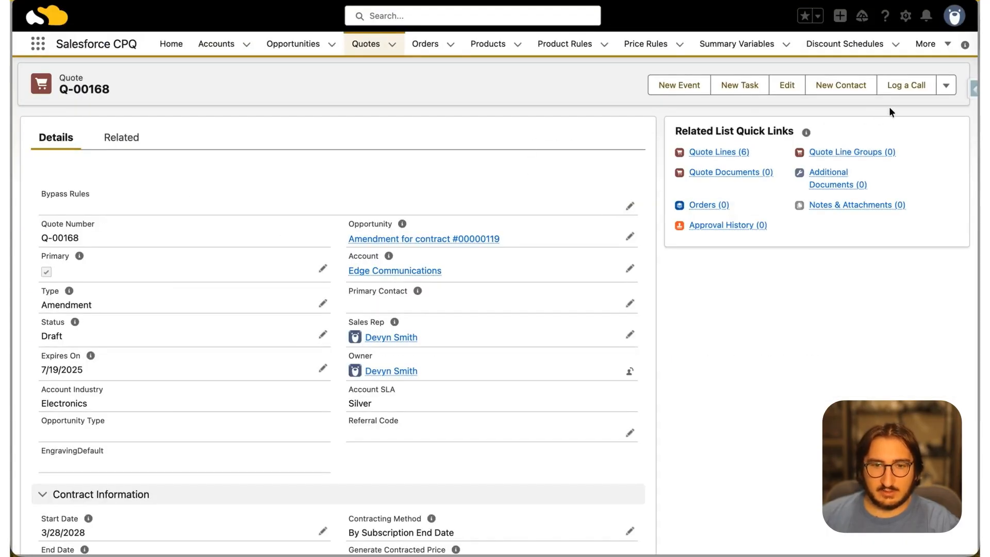
# Generate a document preview for the Edge Communications amendment quote using the Training Sample template
pyautogui.click(947, 85)
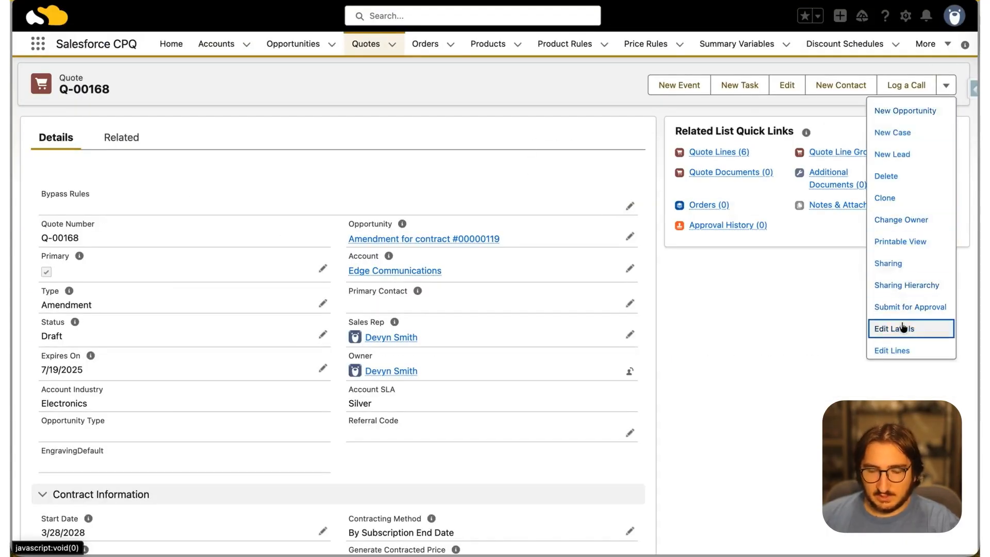
pyautogui.scroll(-2, 903, 327)
pyautogui.click(906, 301)
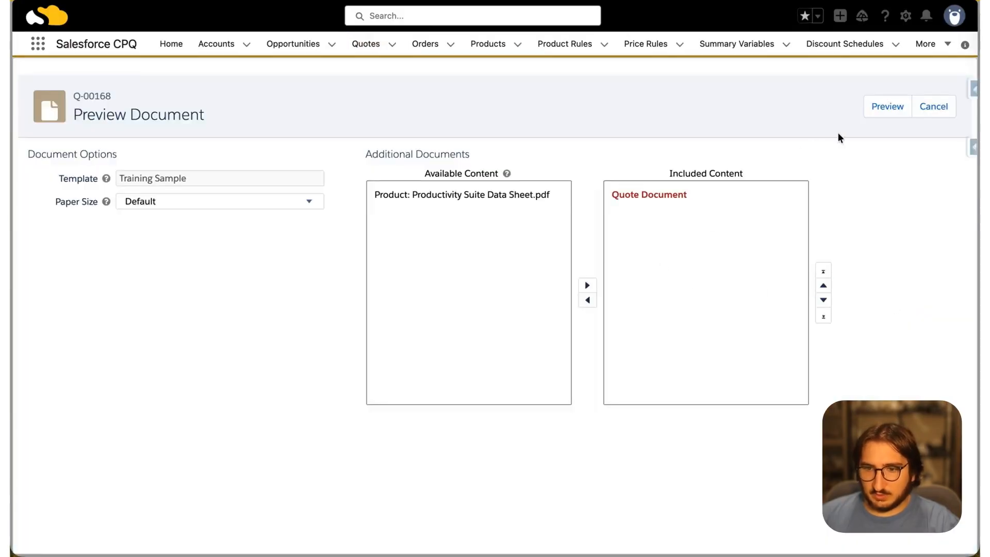
pyautogui.click(870, 108)
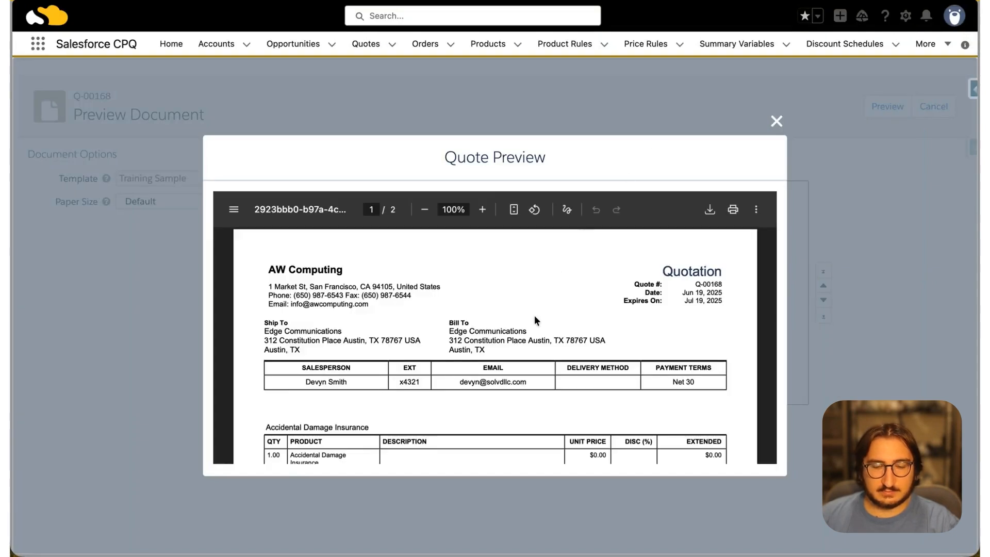
# Examine the group headings in the quote preview, including those for the Creativity Suite License and Marketing Platform License groups
pyautogui.scroll(-3, 535, 319)
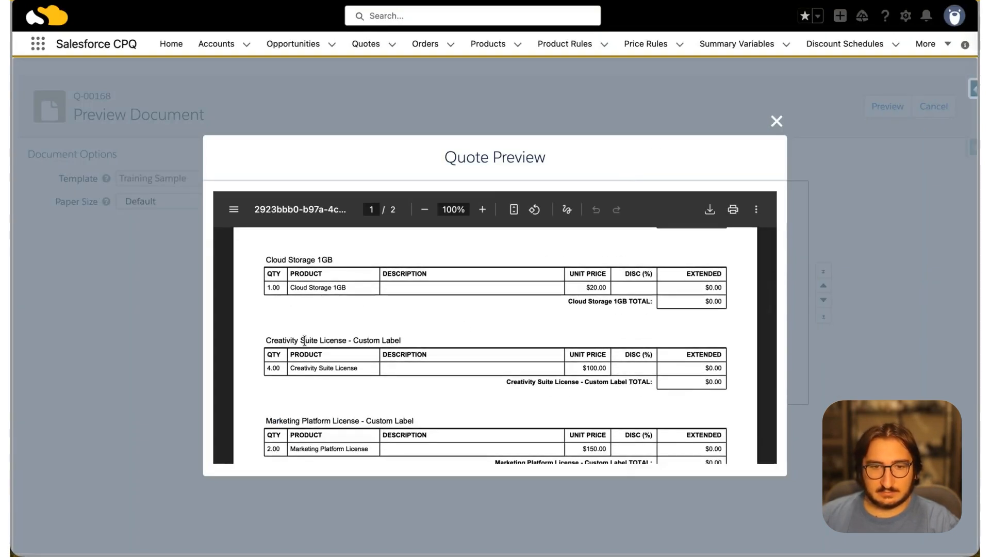
pyautogui.moveTo(265, 341); pyautogui.dragTo(427, 338)
pyautogui.scroll(-1, 430, 339)
pyautogui.scroll(-2, 430, 339)
pyautogui.moveTo(264, 342); pyautogui.dragTo(473, 338)
pyautogui.scroll(-5, 329, 430)
pyautogui.scroll(15, 328, 429)
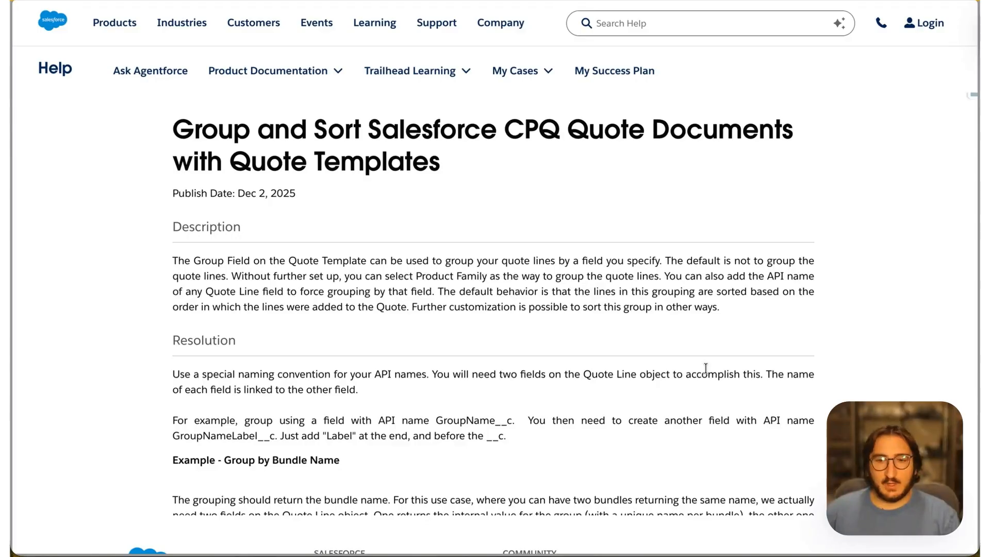
# Read the Salesforce Help article on grouping and sorting CPQ quote documents, including its BundleName and BundleNameLabel formula examples
pyautogui.scroll(-3, 705, 368)
pyautogui.scroll(-2, 706, 369)
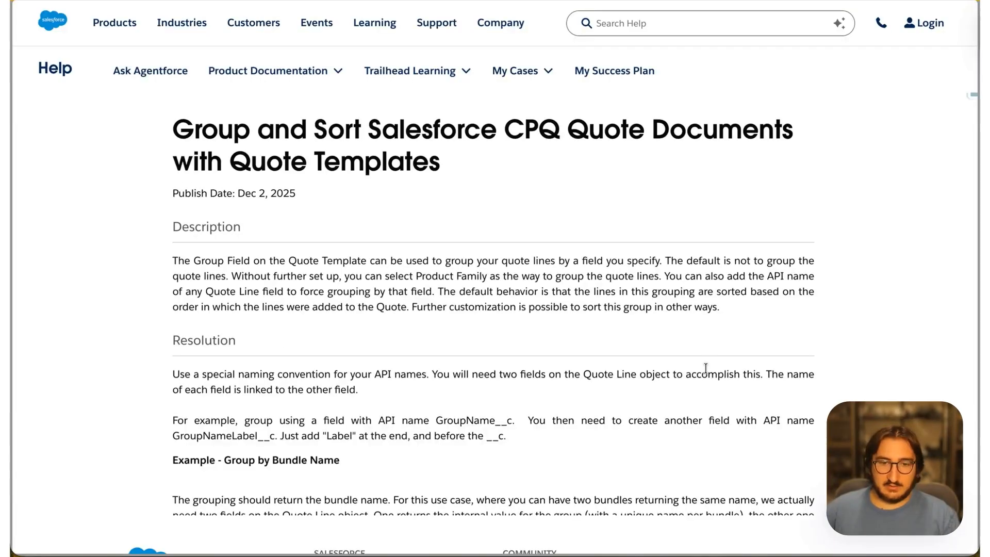
pyautogui.scroll(-3, 706, 369)
pyautogui.scroll(-3, 706, 368)
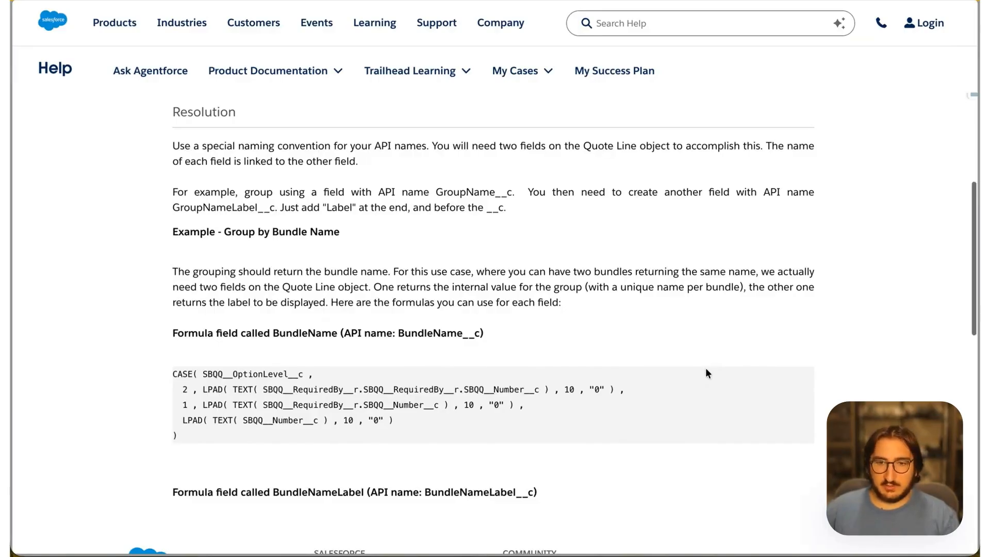
pyautogui.scroll(-3, 706, 368)
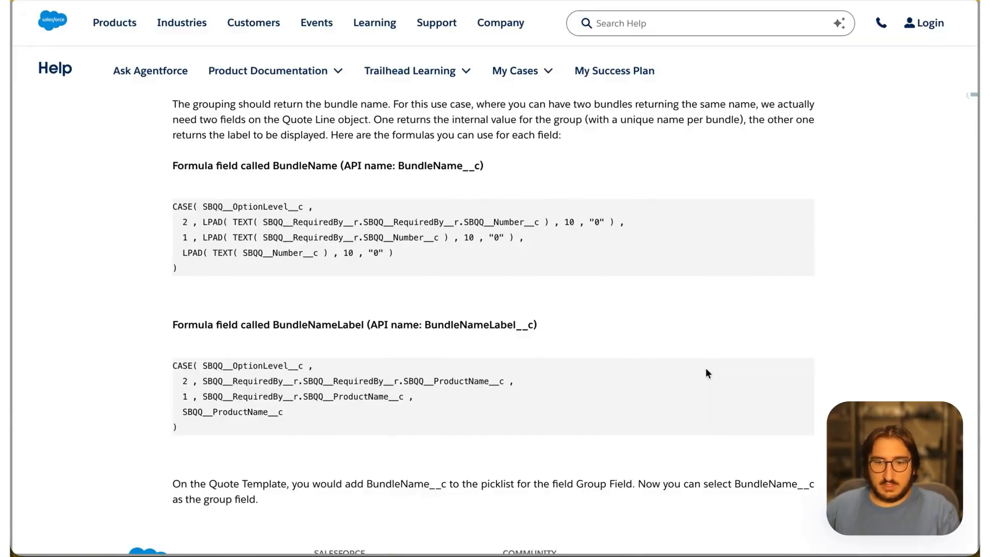
pyautogui.scroll(-3, 706, 372)
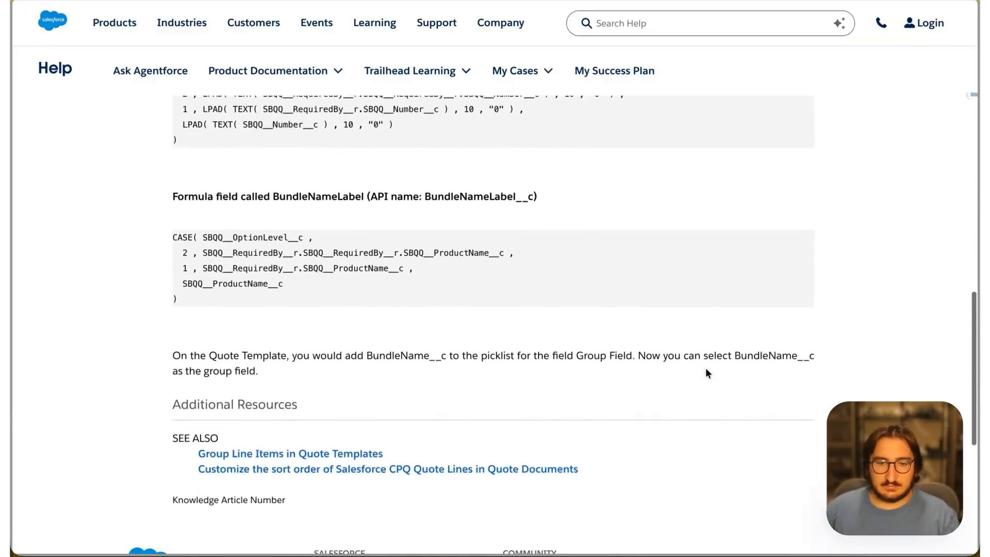
# Open the related article Group Line Items in Quote Templates, review its setup steps and label-field tip, and return to the previous article
pyautogui.click(354, 404)
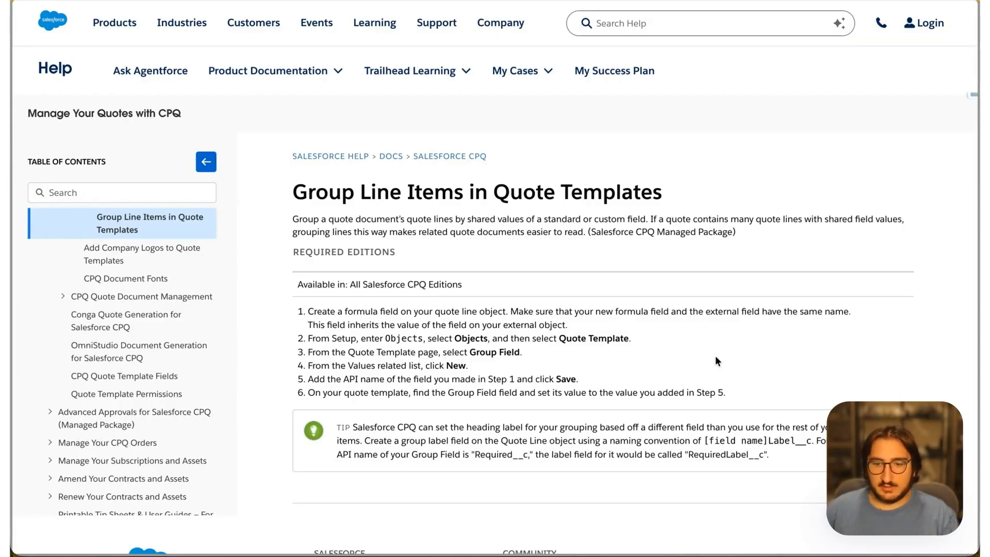
pyautogui.scroll(-2, 716, 360)
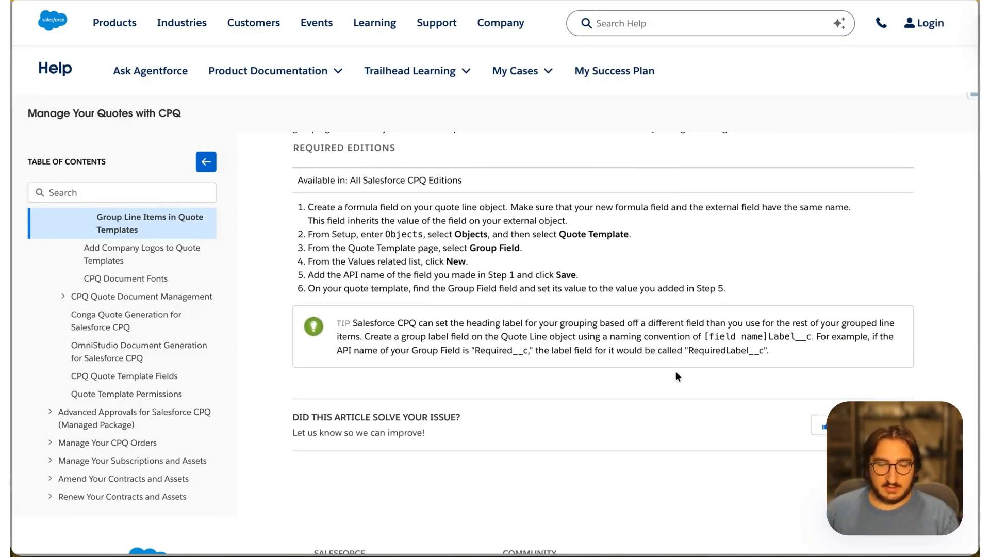
pyautogui.click(47, 0)
# Open the related article on customizing the sort order of CPQ quote lines and read its setup instructions
pyautogui.scroll(-15, 361, 349)
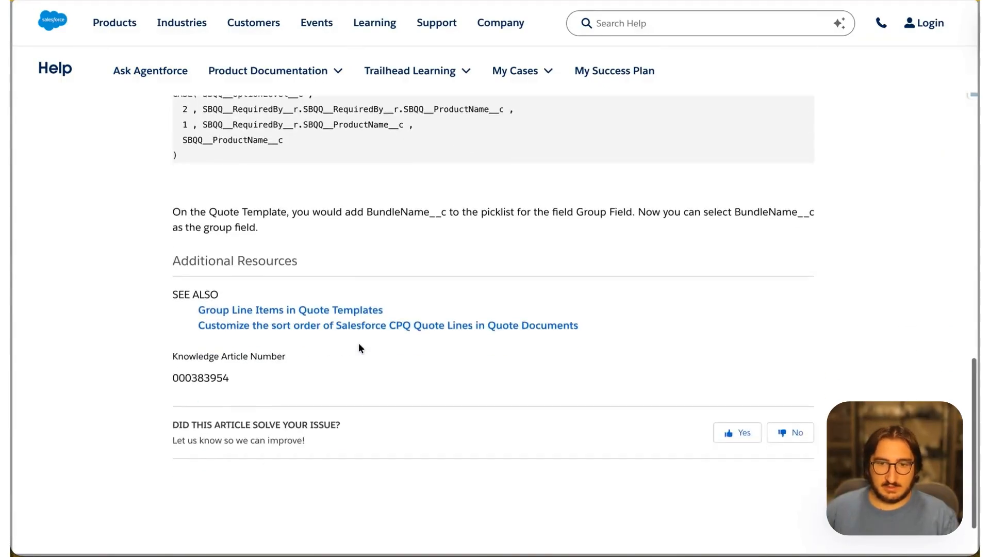
pyautogui.click(389, 308)
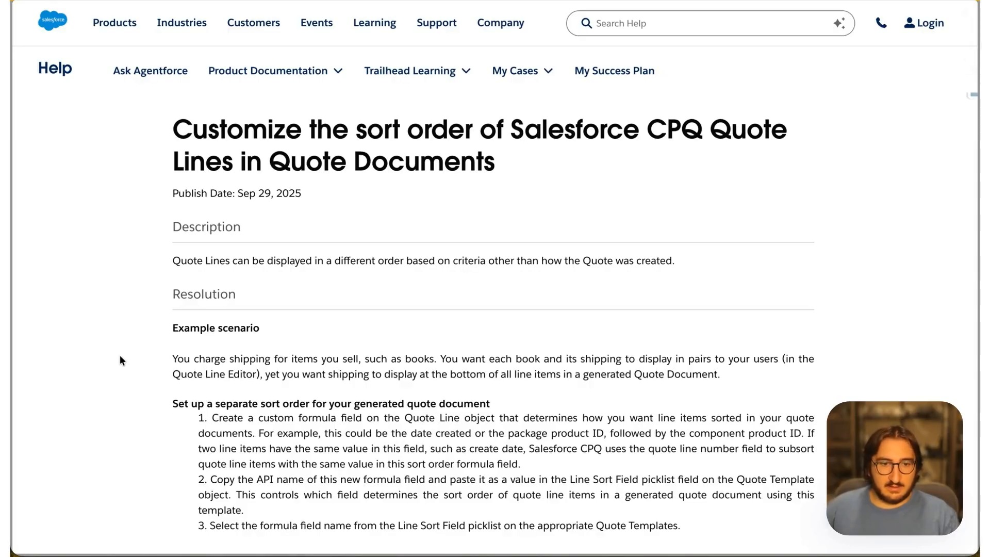
pyautogui.scroll(-4, 120, 360)
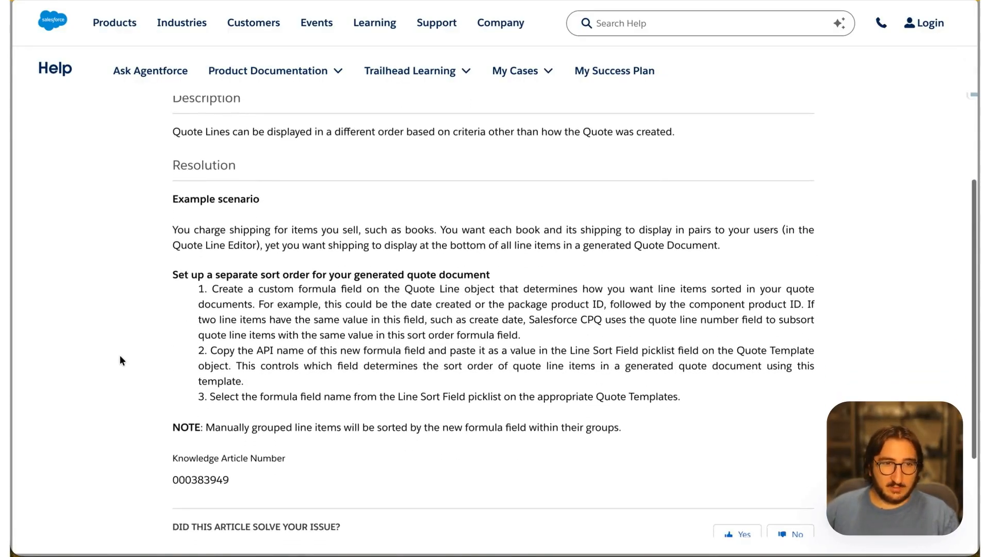